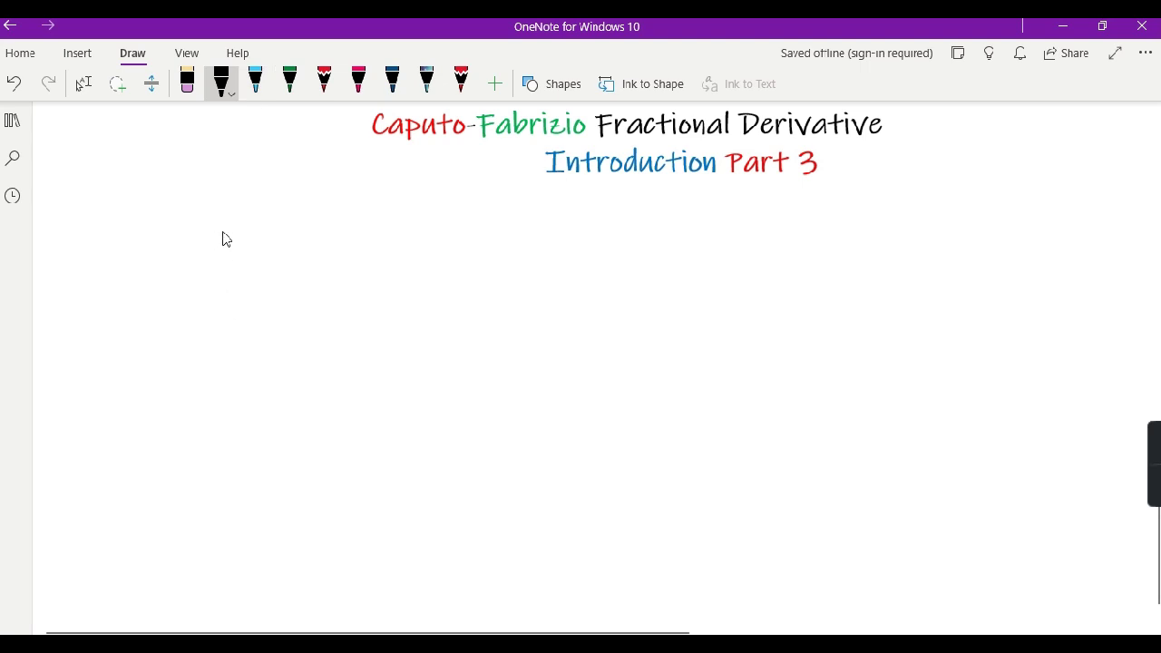
Write the C.F derivative operator D with lower limit a, then f(x) = and the 1−α denominator
drag(219, 241, 212, 260)
drag(190, 221, 196, 227)
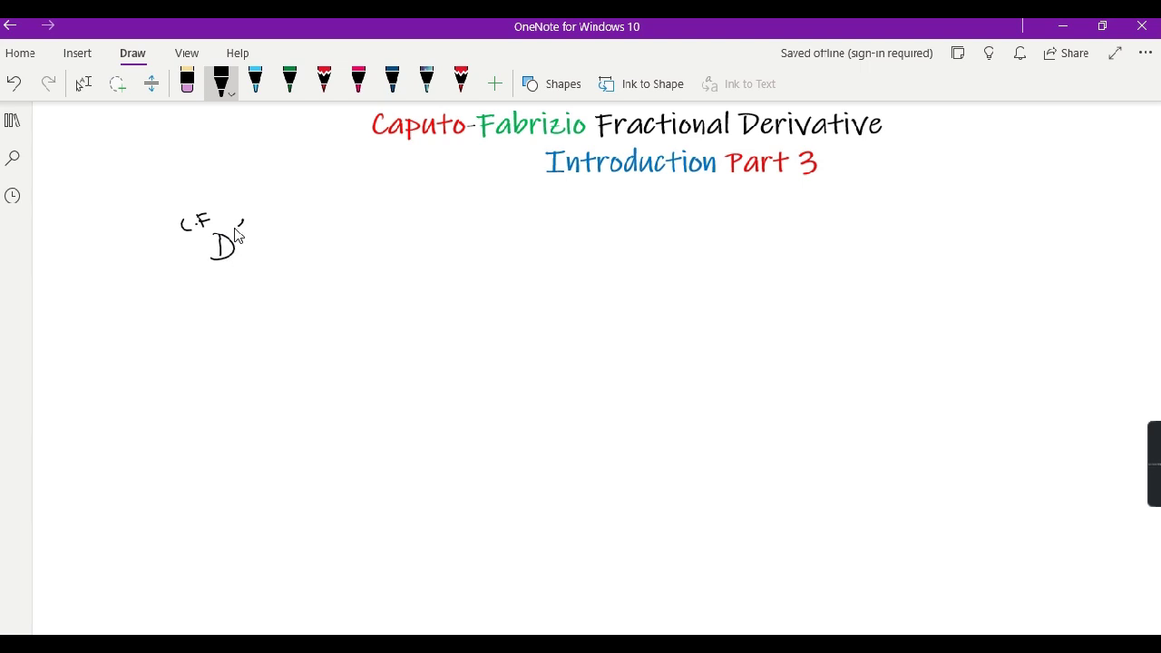
drag(210, 271, 214, 280)
mouse_move(271, 234)
mouse_down()
mouse_move(337, 252)
mouse_move(405, 229)
mouse_move(434, 238)
mouse_move(434, 255)
mouse_move(482, 250)
mouse_up()
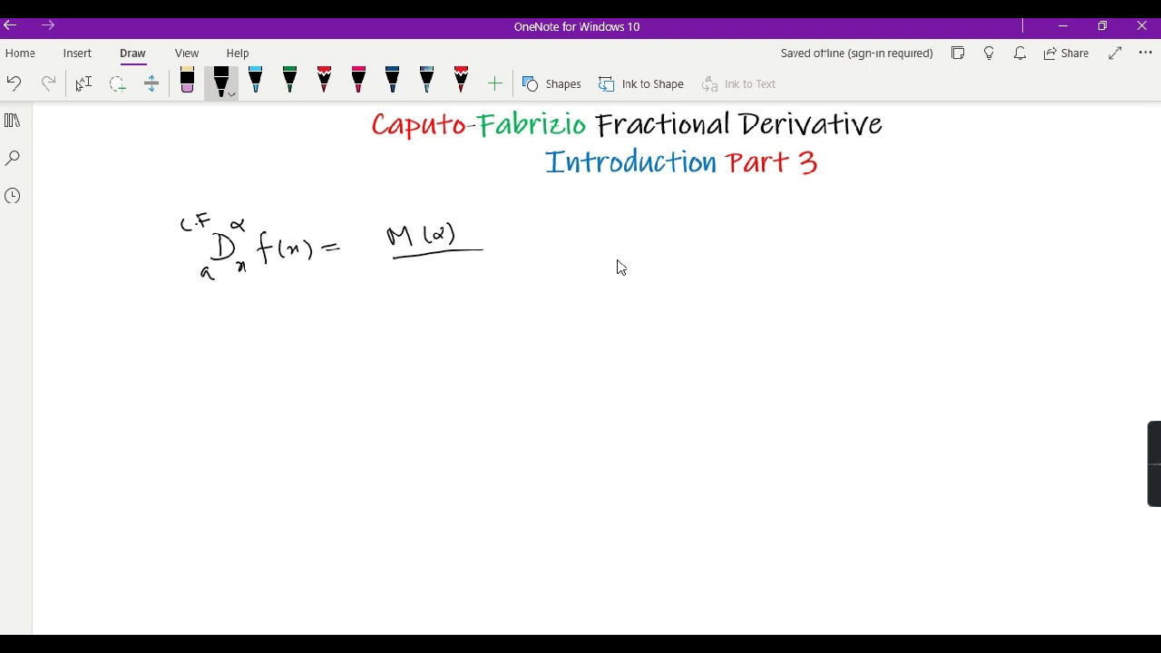
drag(408, 271, 407, 282)
drag(410, 277, 451, 281)
Write the integral from a to x with the exponential e^(−α(x−t)/(1−α))
mouse_move(526, 227)
mouse_down()
mouse_move(514, 268)
mouse_move(531, 287)
mouse_up()
drag(523, 214, 533, 224)
mouse_move(543, 214)
mouse_down()
mouse_move(534, 224)
mouse_move(563, 265)
mouse_up()
drag(558, 221, 617, 223)
mouse_move(623, 214)
mouse_down()
mouse_move(613, 225)
mouse_move(638, 220)
mouse_up()
mouse_move(647, 210)
mouse_down()
mouse_move(652, 228)
mouse_move(653, 216)
mouse_up()
drag(656, 210, 659, 229)
mouse_move(590, 237)
mouse_down()
mouse_move(641, 236)
mouse_move(608, 255)
mouse_up()
mouse_move(614, 250)
mouse_down()
mouse_move(643, 247)
mouse_move(687, 265)
mouse_move(716, 262)
mouse_up()
Finish the integrand with ·f′(t) dt
click(665, 259)
mouse_move(729, 239)
mouse_down()
mouse_move(728, 261)
mouse_move(734, 248)
mouse_up()
mouse_move(743, 238)
mouse_down()
mouse_move(745, 261)
mouse_move(770, 256)
mouse_up()
mouse_move(780, 234)
mouse_down()
mouse_move(778, 258)
mouse_move(791, 262)
mouse_up()
drag(783, 249, 796, 248)
Write the condition M(0) = M(1) = 1, undoing a mistaken α stroke
mouse_move(875, 255)
mouse_down()
mouse_move(887, 245)
mouse_move(900, 254)
mouse_up()
mouse_move(913, 236)
mouse_down()
mouse_move(910, 255)
mouse_move(927, 240)
mouse_up()
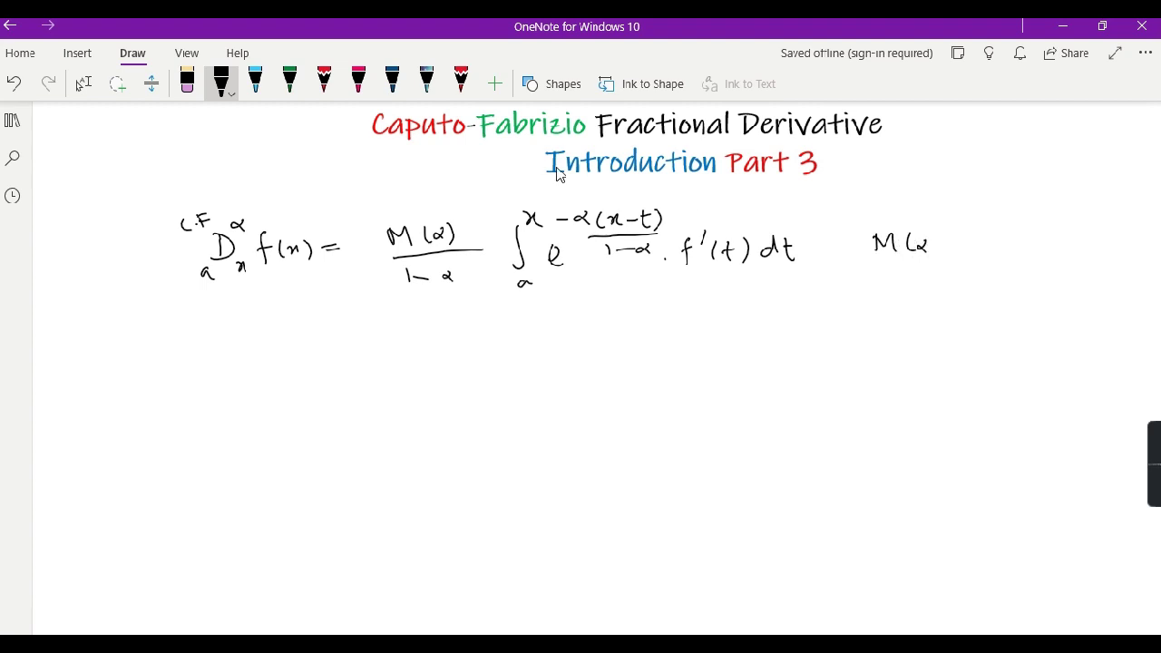
key(ctrl+z)
drag(924, 234, 923, 235)
mouse_move(932, 232)
mouse_down()
mouse_move(933, 252)
mouse_move(962, 241)
mouse_up()
drag(949, 248, 961, 249)
mouse_move(976, 253)
mouse_down()
mouse_move(983, 236)
mouse_move(1004, 254)
mouse_move(1049, 241)
mouse_up()
drag(1036, 248, 1061, 253)
click(1071, 246)
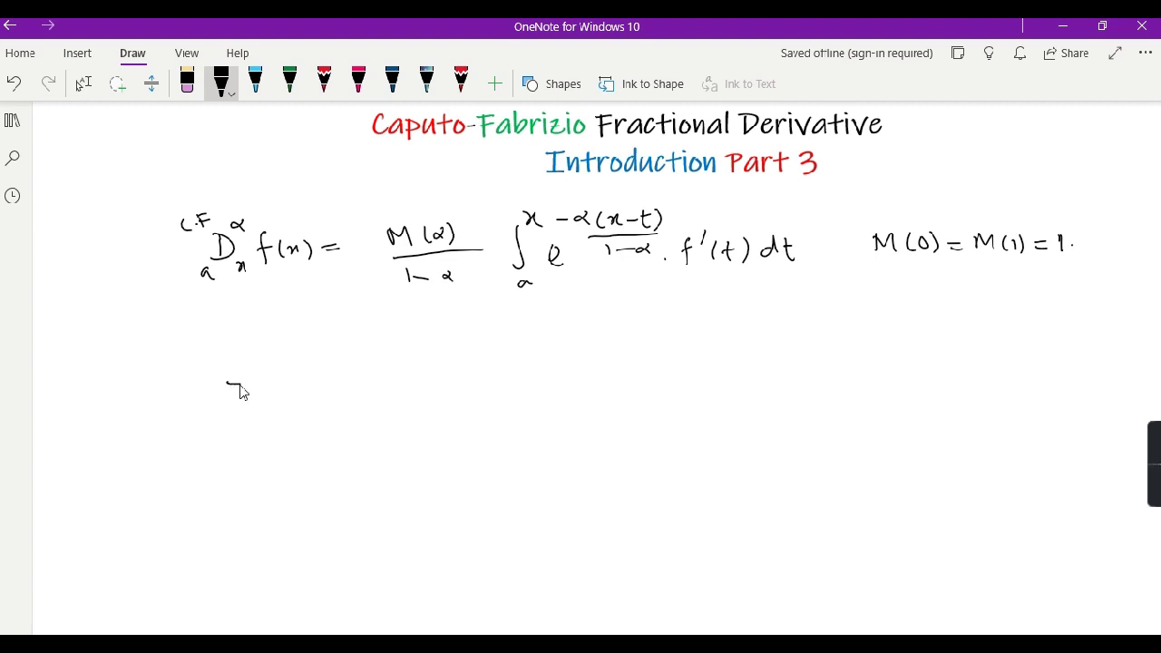
Write = 1/(1−α), a tall bracket, then e^(−α(x−t)/(1−α)) and f(t) on the second line
mouse_move(229, 390)
mouse_down()
mouse_move(323, 383)
mouse_move(283, 410)
mouse_up()
drag(289, 405, 327, 405)
drag(341, 341, 350, 437)
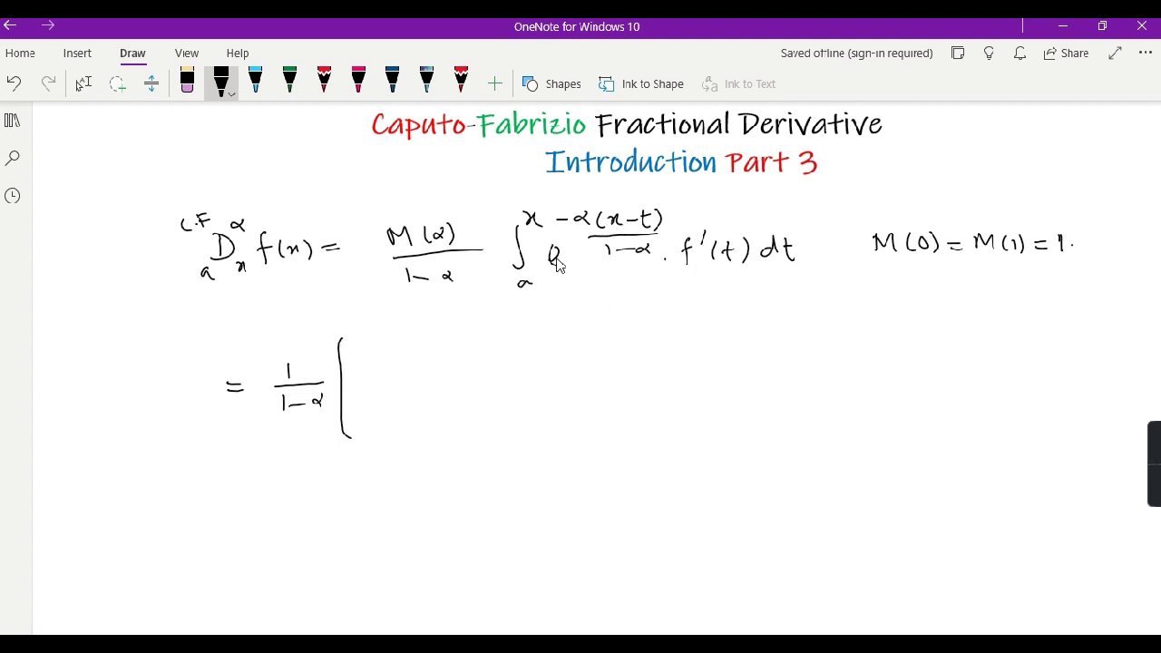
drag(379, 387, 382, 388)
mouse_move(373, 348)
mouse_down()
mouse_move(410, 356)
mouse_move(472, 343)
mouse_move(476, 358)
mouse_move(431, 380)
mouse_up()
drag(438, 373, 470, 379)
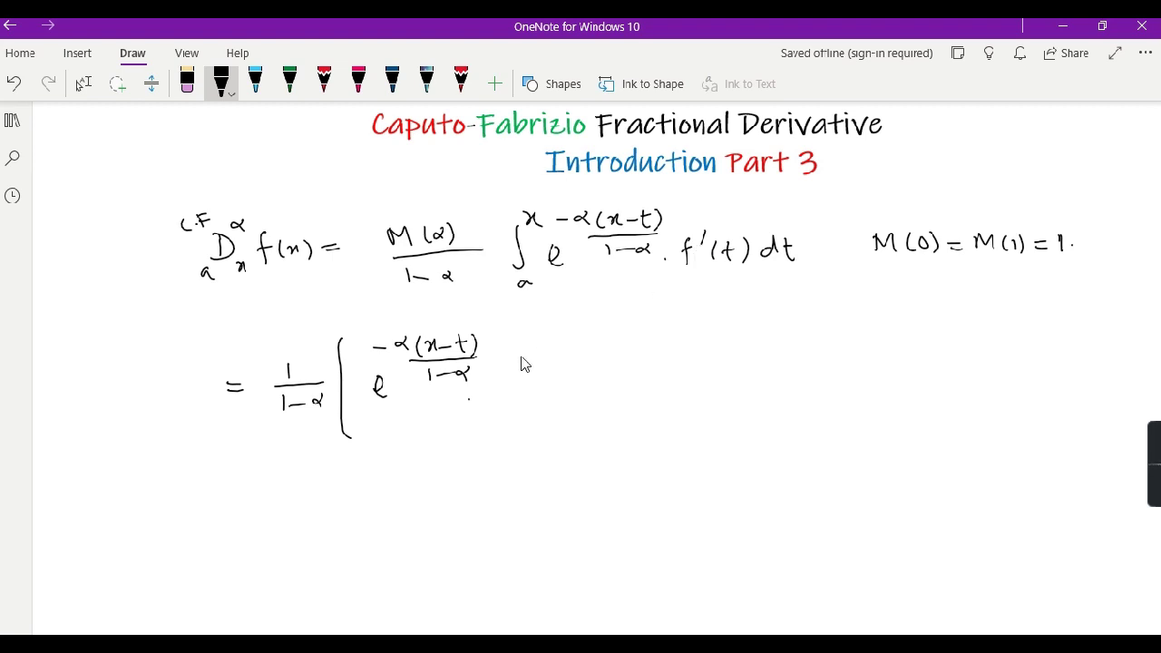
drag(505, 374, 496, 398)
drag(491, 384, 506, 385)
mouse_move(520, 373)
mouse_down()
mouse_move(517, 394)
mouse_move(535, 381)
mouse_move(545, 394)
mouse_up()
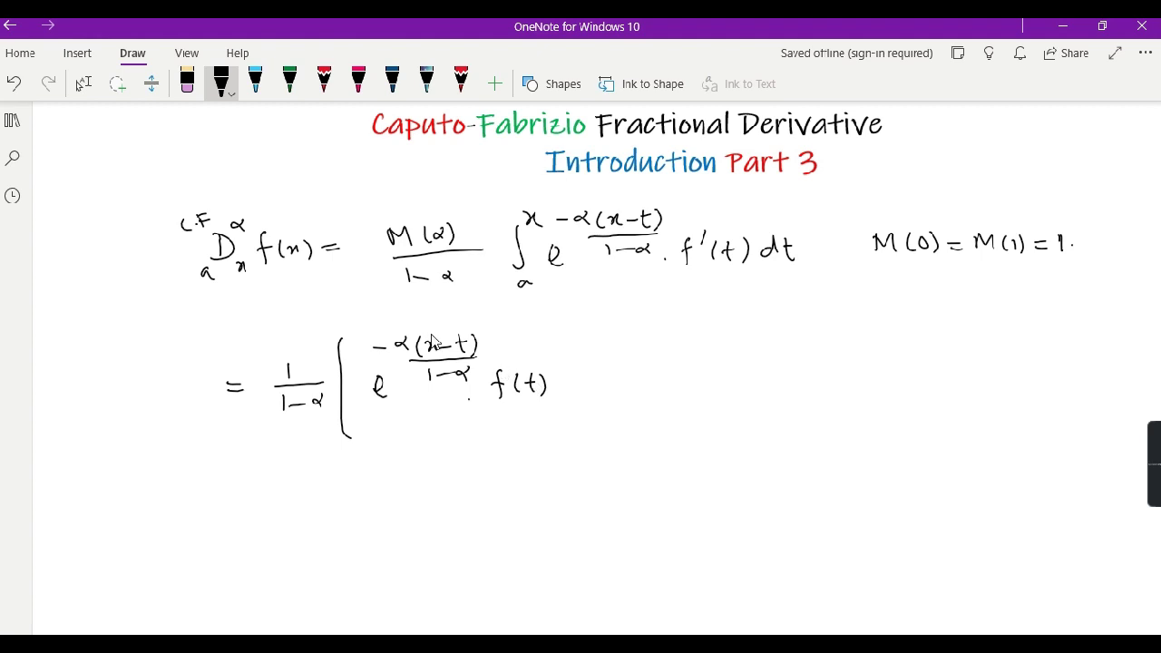
Draw red evaluation bars around the e^(−α(x−t)/(1−α))·f(t) boundary term
click(358, 84)
drag(360, 338, 366, 419)
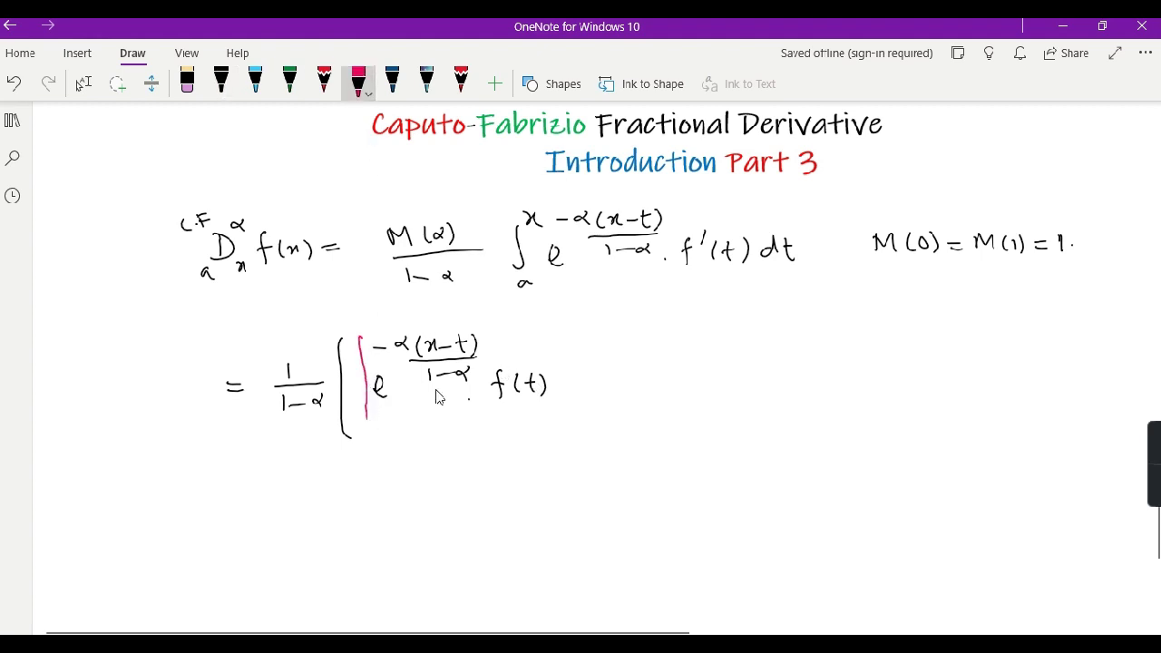
mouse_move(557, 338)
mouse_down()
mouse_move(565, 417)
mouse_move(584, 420)
mouse_move(571, 343)
mouse_up()
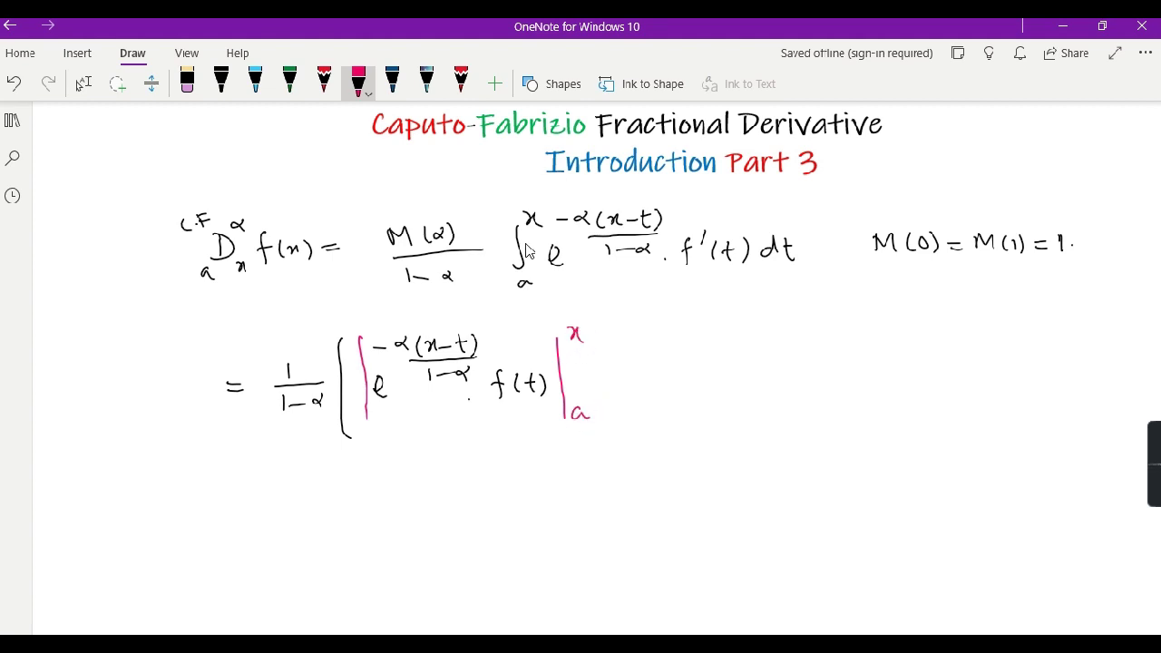
In black ink, write − ∫ with limits a to x after the bars
click(221, 82)
drag(609, 373, 628, 372)
mouse_move(671, 345)
mouse_down()
mouse_move(656, 405)
mouse_move(676, 425)
mouse_up()
drag(664, 314, 676, 333)
drag(682, 314, 669, 334)
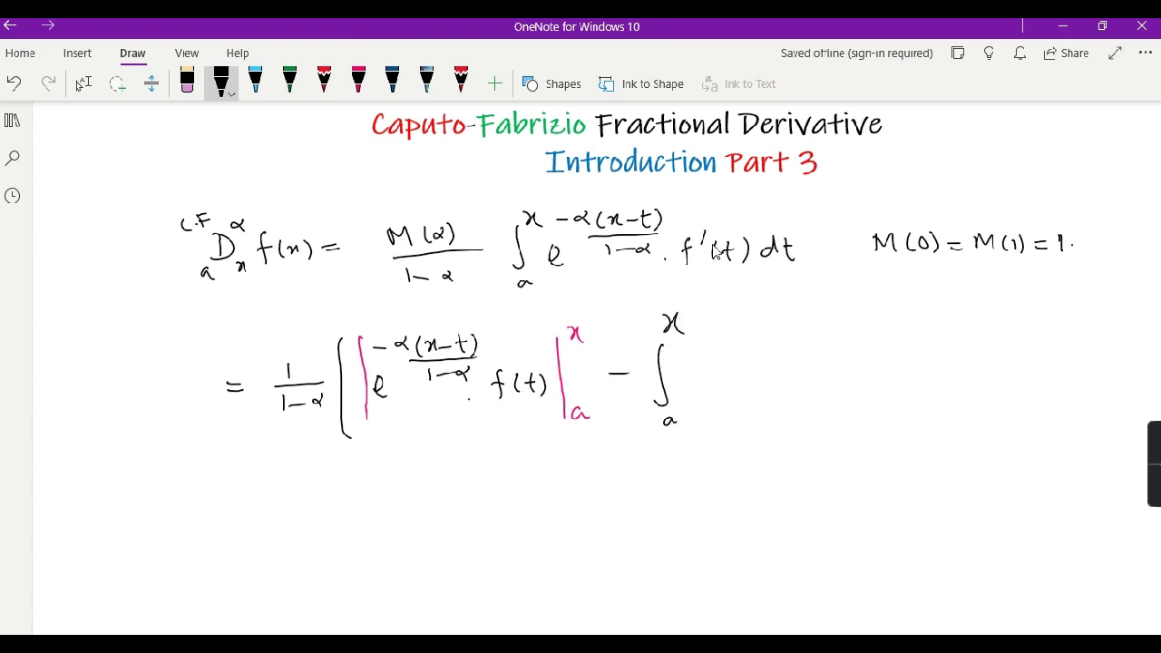
Write the integrand f(t)·e^(−α(x−t)/(1−α))
mouse_move(706, 363)
mouse_down()
mouse_move(692, 398)
mouse_move(753, 382)
mouse_up()
click(760, 382)
drag(787, 367, 790, 380)
drag(777, 332, 807, 332)
mouse_move(820, 319)
mouse_down()
mouse_move(818, 334)
mouse_move(834, 333)
mouse_up()
mouse_move(834, 321)
mouse_down()
mouse_move(828, 334)
mouse_move(845, 327)
mouse_up()
mouse_move(854, 318)
mouse_down()
mouse_move(852, 334)
mouse_move(861, 325)
mouse_move(874, 334)
mouse_move(836, 362)
mouse_up()
drag(843, 359, 852, 359)
drag(871, 356, 874, 362)
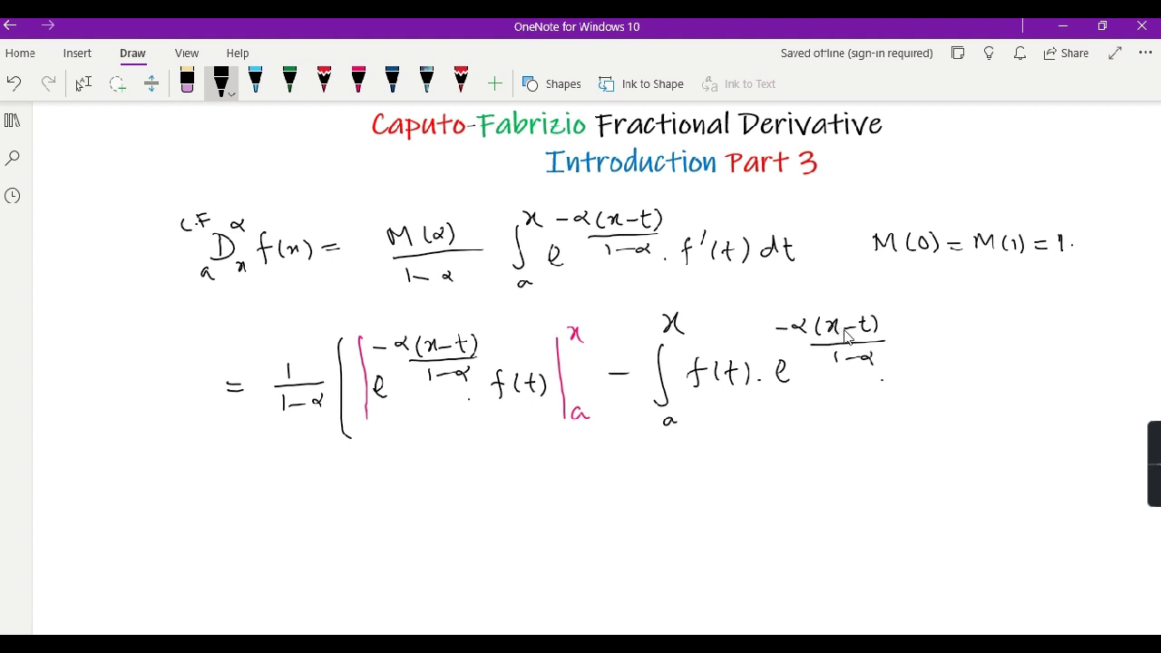
Add α/(1−α) dt and close the tall bracket
mouse_move(930, 348)
mouse_down()
mouse_move(955, 364)
mouse_move(931, 382)
mouse_up()
mouse_move(954, 378)
mouse_down()
mouse_move(960, 387)
mouse_move(989, 374)
mouse_up()
mouse_move(1001, 358)
mouse_down()
mouse_move(1003, 374)
mouse_move(1009, 361)
mouse_up()
mouse_move(1017, 316)
mouse_down()
mouse_move(1029, 390)
mouse_move(1012, 400)
mouse_up()
Start the third line below with = 1/(1−α) and a tall opening bracket
scroll(991, 374, down, 2)
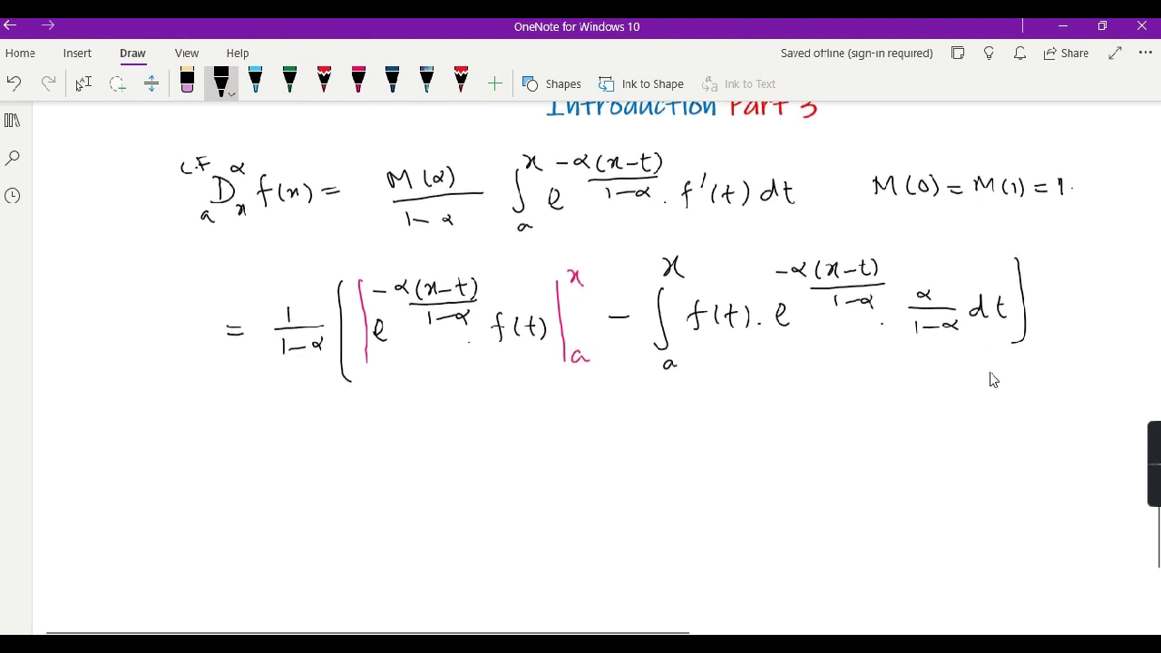
drag(236, 411, 250, 411)
mouse_move(237, 418)
mouse_down()
mouse_move(312, 412)
mouse_move(286, 436)
mouse_up()
drag(295, 429, 326, 435)
drag(361, 382, 363, 457)
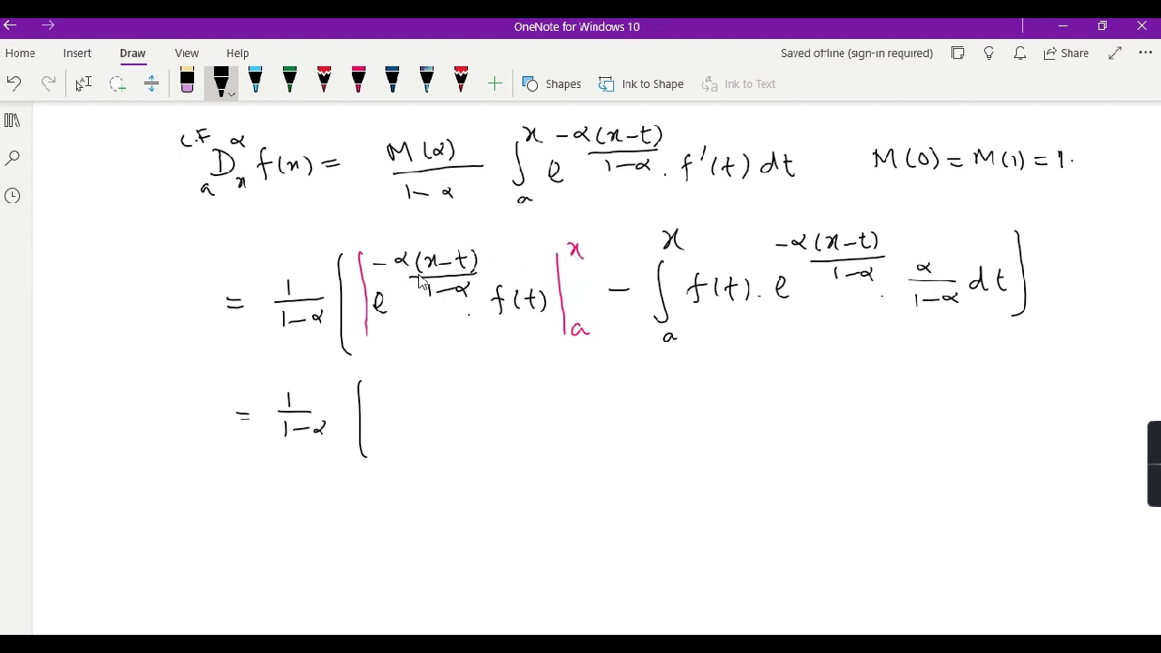
Write f(x) − e^(−α(x−a)/(1−α))·f(a) on the third line
drag(390, 410, 381, 436)
drag(373, 420, 392, 419)
mouse_move(403, 412)
mouse_down()
mouse_move(401, 436)
mouse_move(459, 421)
mouse_up()
drag(482, 412, 492, 419)
mouse_move(474, 372)
mouse_down()
mouse_move(506, 368)
mouse_move(516, 382)
mouse_up()
mouse_move(523, 368)
mouse_down()
mouse_move(526, 381)
mouse_move(546, 375)
mouse_move(564, 388)
mouse_up()
mouse_move(523, 395)
mouse_down()
mouse_move(563, 409)
mouse_move(577, 437)
mouse_move(588, 424)
mouse_up()
drag(606, 420, 602, 438)
drag(615, 427, 618, 436)
mouse_move(624, 420)
mouse_down()
mouse_move(627, 439)
mouse_move(704, 414)
mouse_move(726, 422)
mouse_up()
Add − α/(1−α) ∫ e^(−α(x−t)/(1−α))·f(t) dt with integral limits
mouse_move(697, 432)
mouse_down()
mouse_move(697, 444)
mouse_move(711, 437)
mouse_up()
drag(735, 436, 737, 445)
mouse_move(784, 392)
mouse_down()
mouse_move(773, 449)
mouse_move(788, 448)
mouse_up()
drag(784, 354, 787, 372)
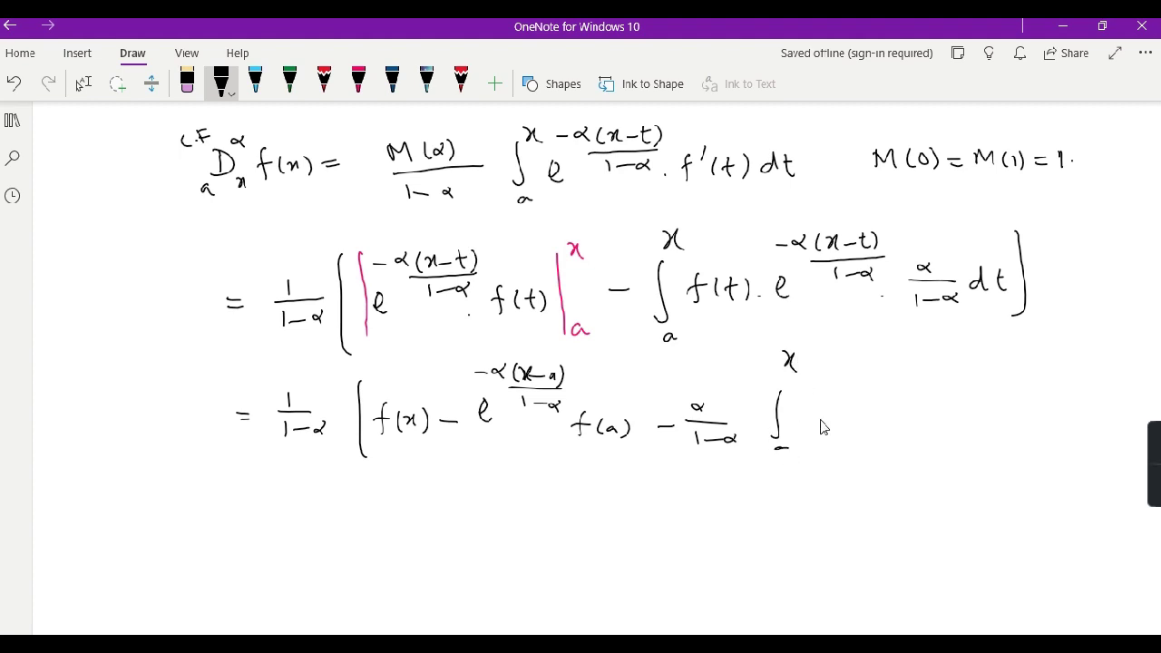
drag(819, 413, 830, 420)
drag(820, 373, 829, 372)
mouse_move(856, 363)
mouse_down()
mouse_move(869, 379)
mouse_move(904, 374)
mouse_up()
mouse_move(913, 363)
mouse_down()
mouse_move(922, 390)
mouse_move(886, 410)
mouse_up()
mouse_move(891, 406)
mouse_down()
mouse_move(921, 406)
mouse_move(940, 428)
mouse_up()
drag(934, 419, 967, 428)
mouse_move(983, 411)
mouse_down()
mouse_move(983, 424)
mouse_move(991, 419)
mouse_up()
mouse_move(993, 408)
mouse_down()
mouse_move(997, 426)
mouse_move(1038, 423)
mouse_up()
mouse_move(1043, 405)
mouse_down()
mouse_move(1046, 423)
mouse_move(1051, 410)
mouse_up()
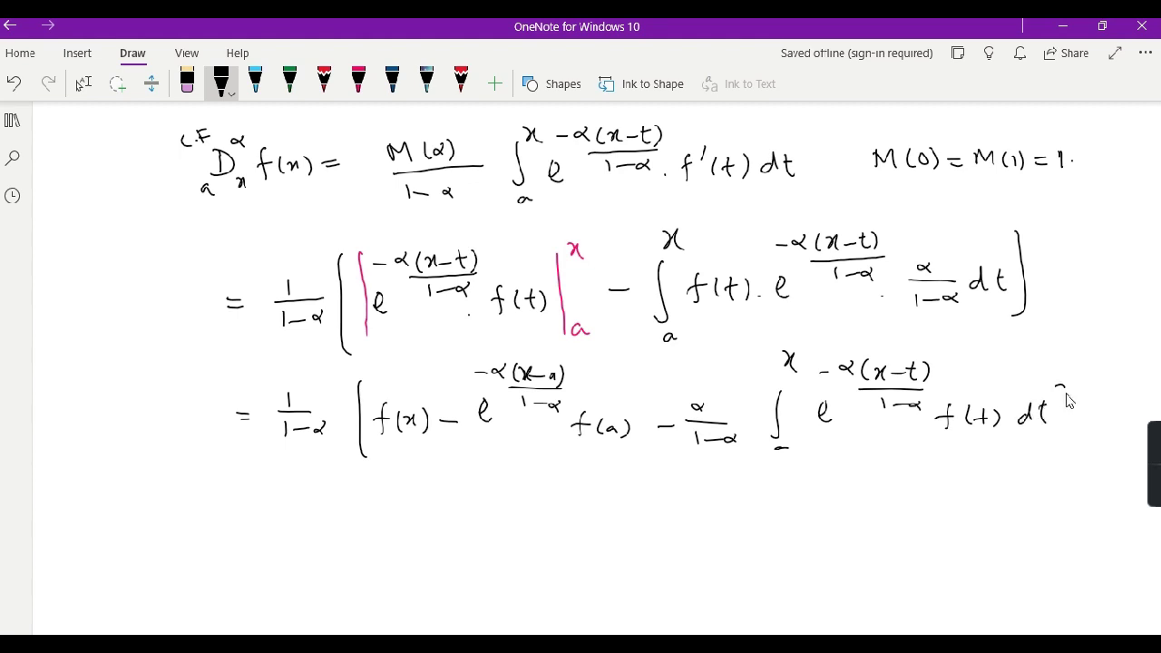